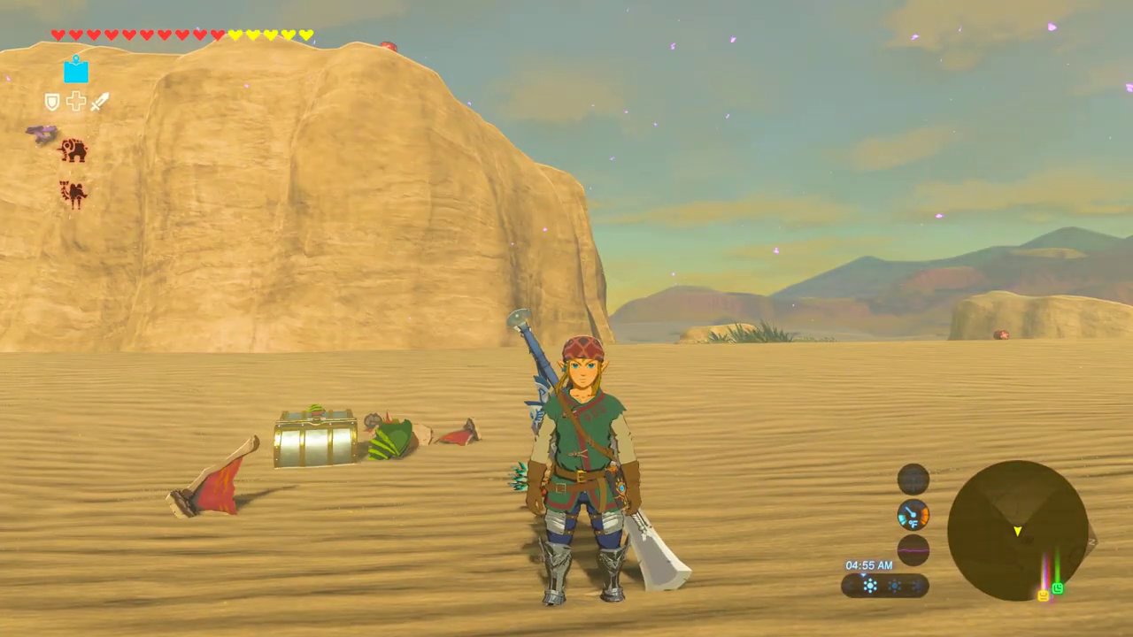
key(q)
key(x)
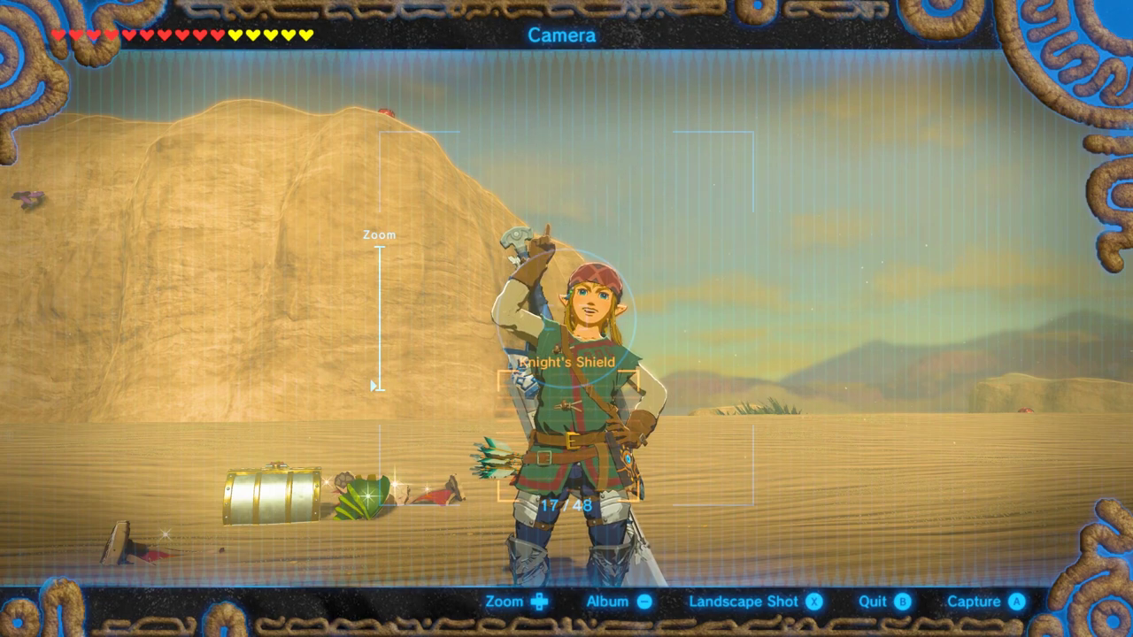
key(a)
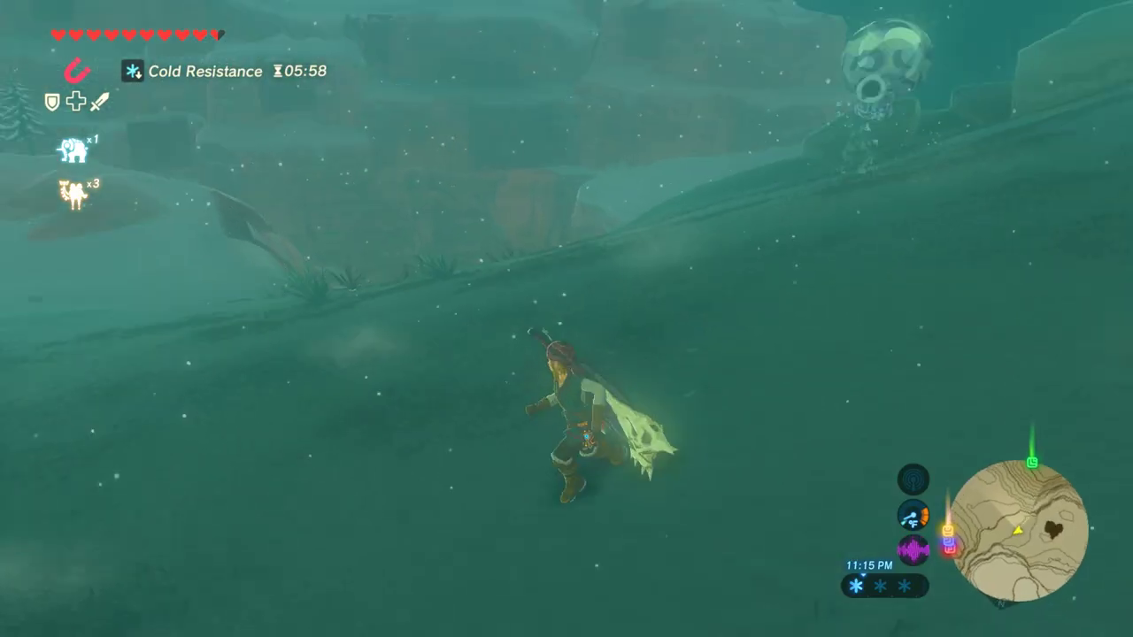
key(w)
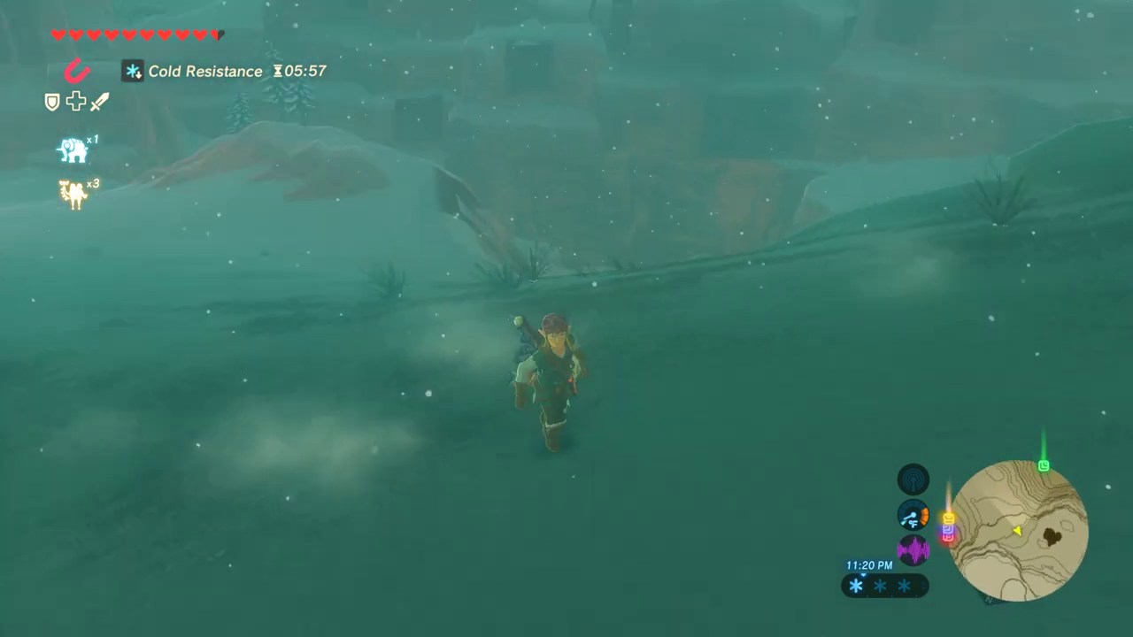
key(w)
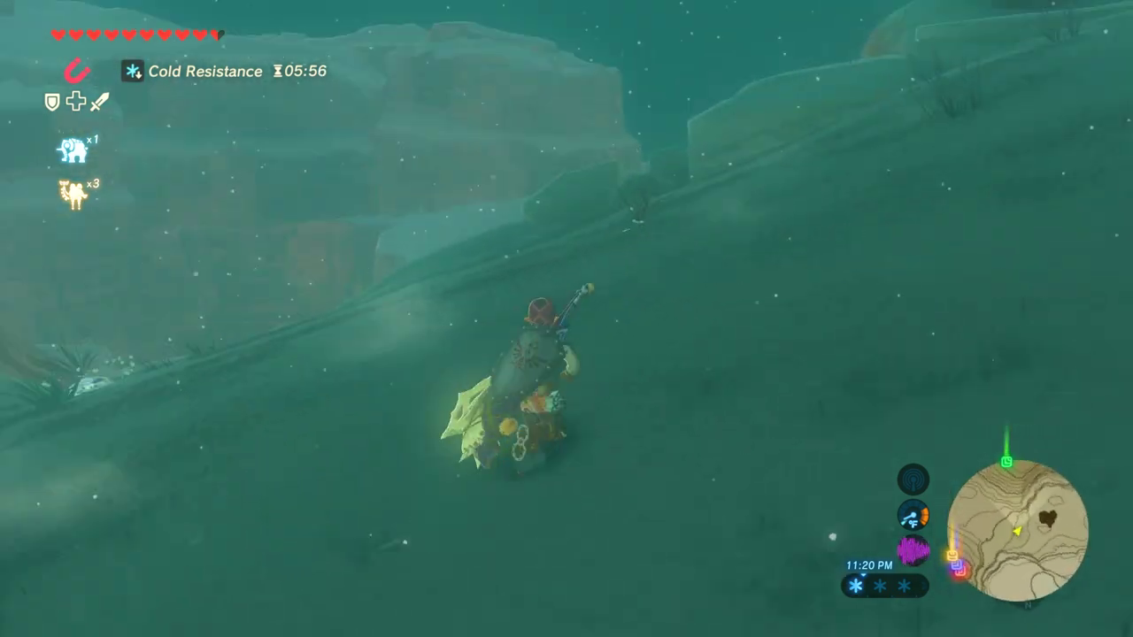
key(w)
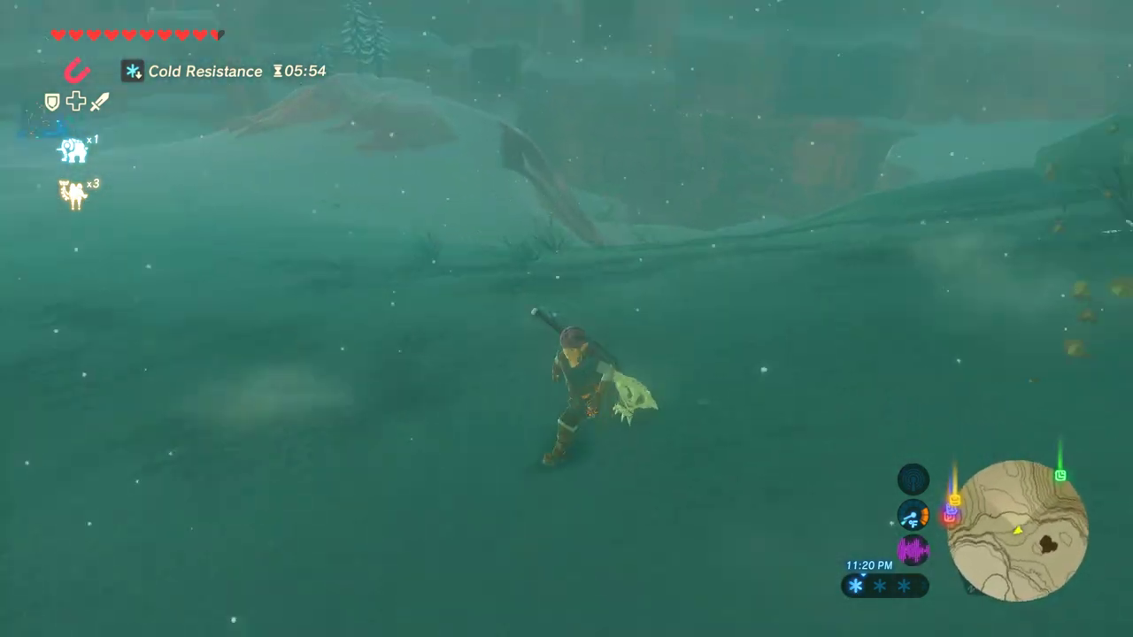
key(w)
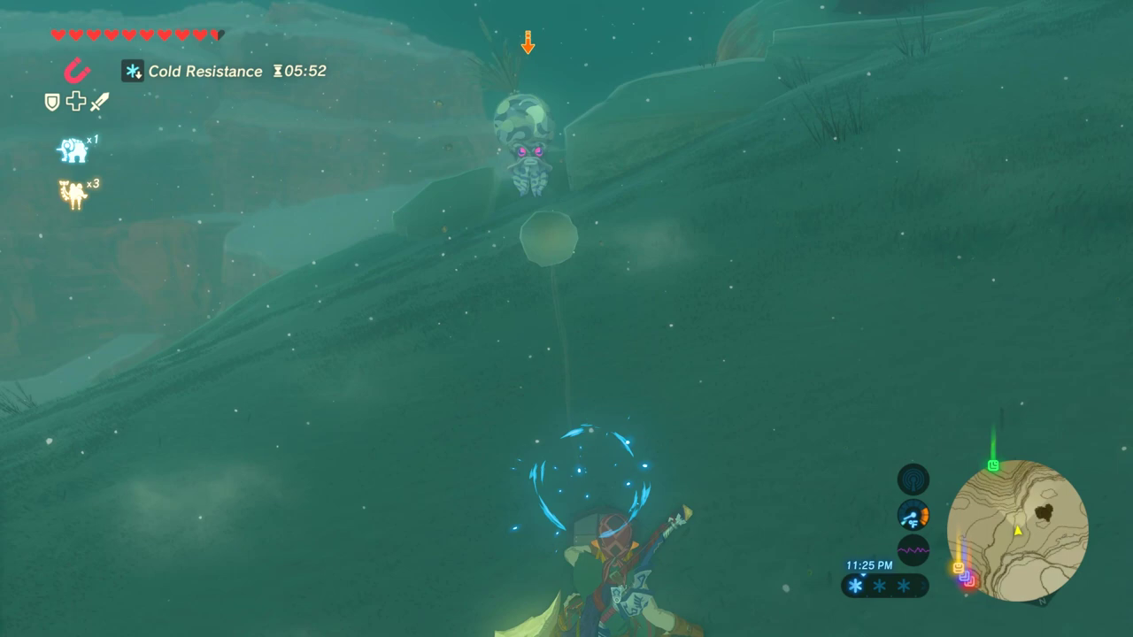
key(w)
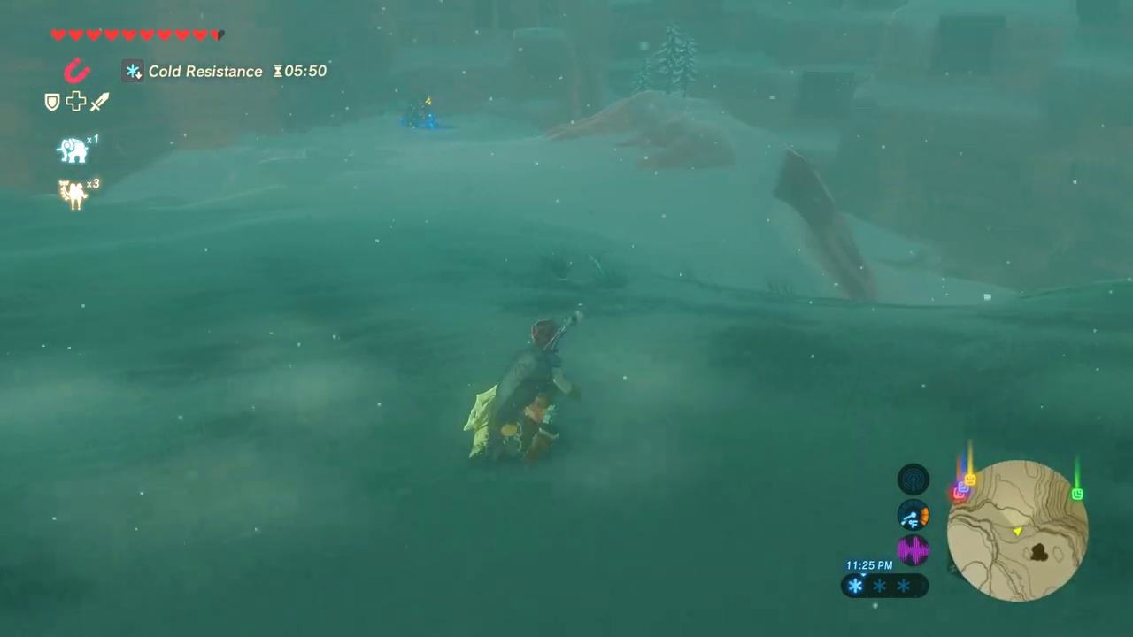
key(w)
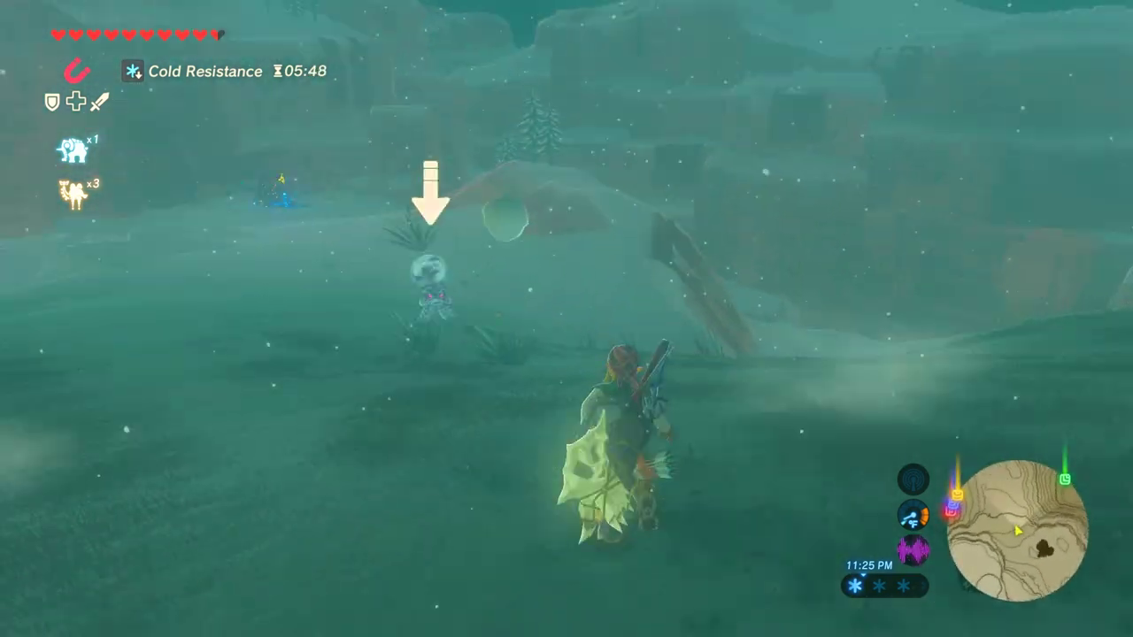
key(w)
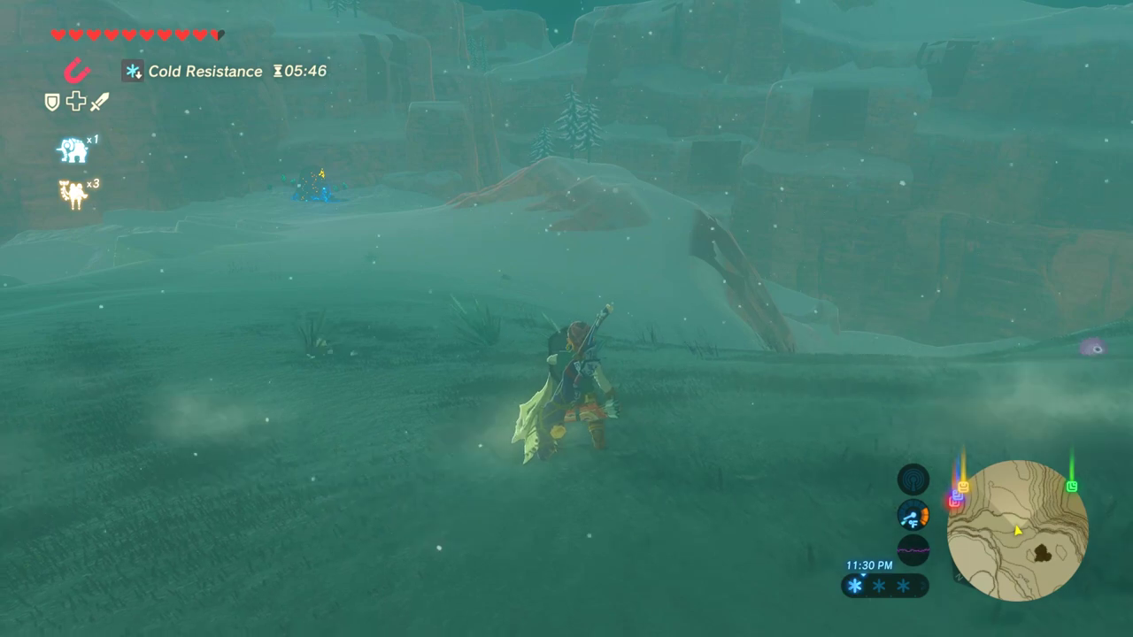
key(w)
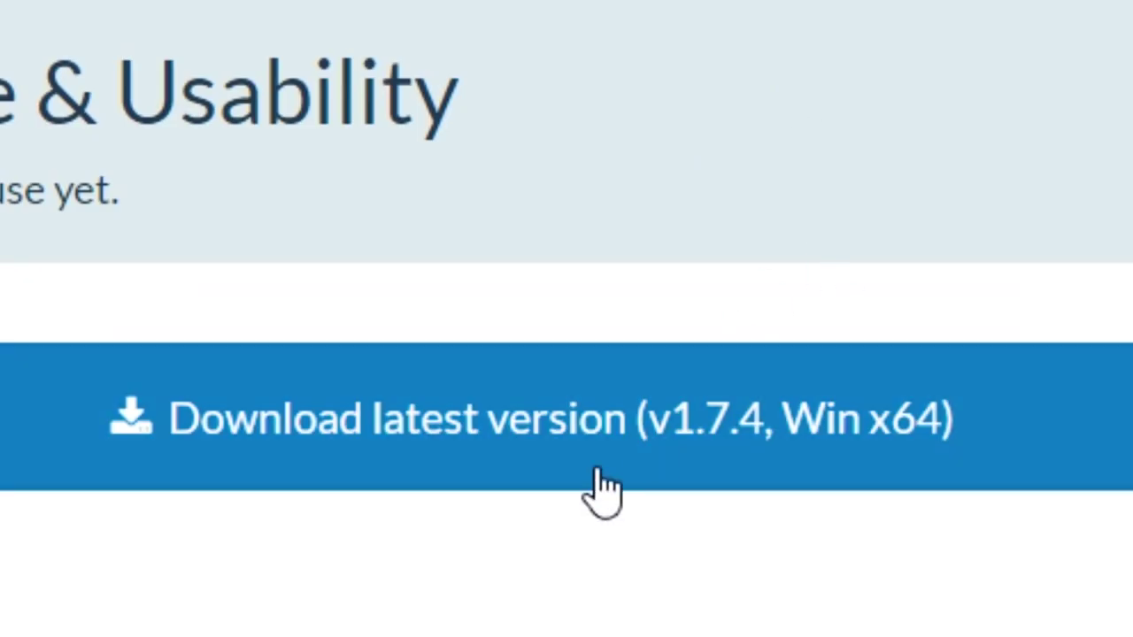
Download the latest Cemu release for Win x64 and open the cemu_1.7.4d folder on the Programs and Games (P:) drive.
click(598, 469)
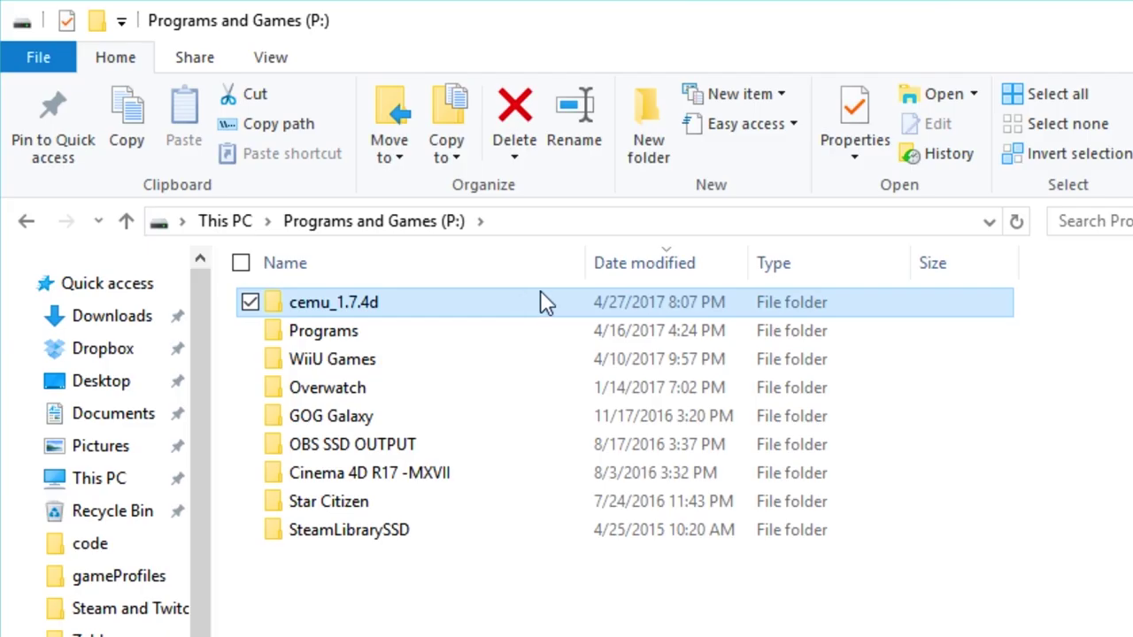
double_click(511, 316)
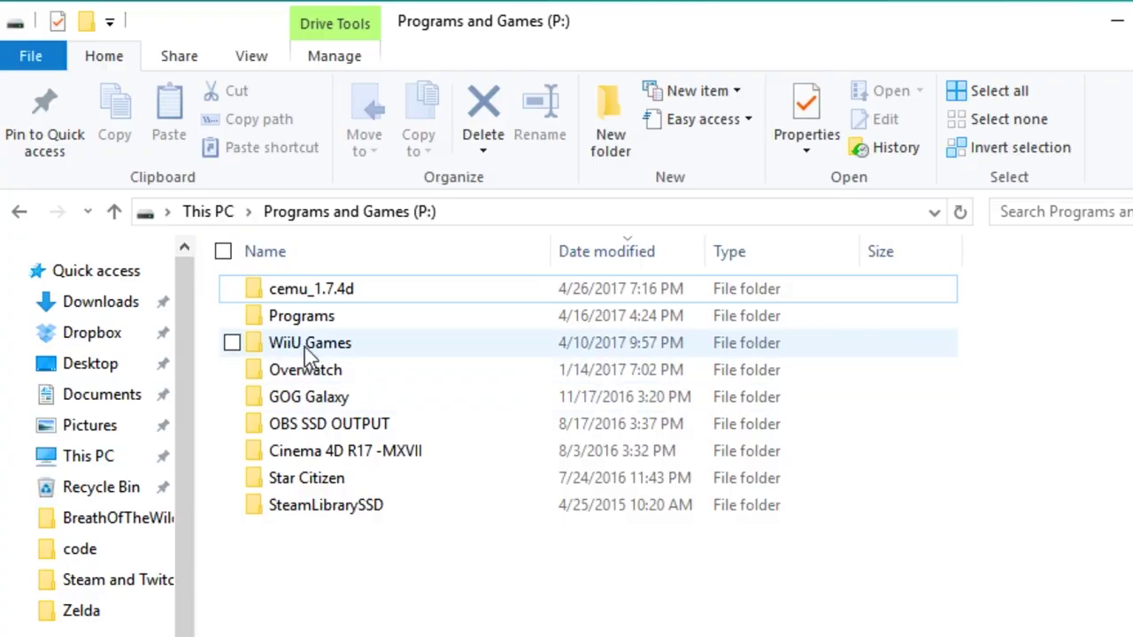
Open the shaderCache > transferable folder inside cemu_1.7.4d and bring up the actions for the 2912eb2f.bin cache file.
double_click(305, 351)
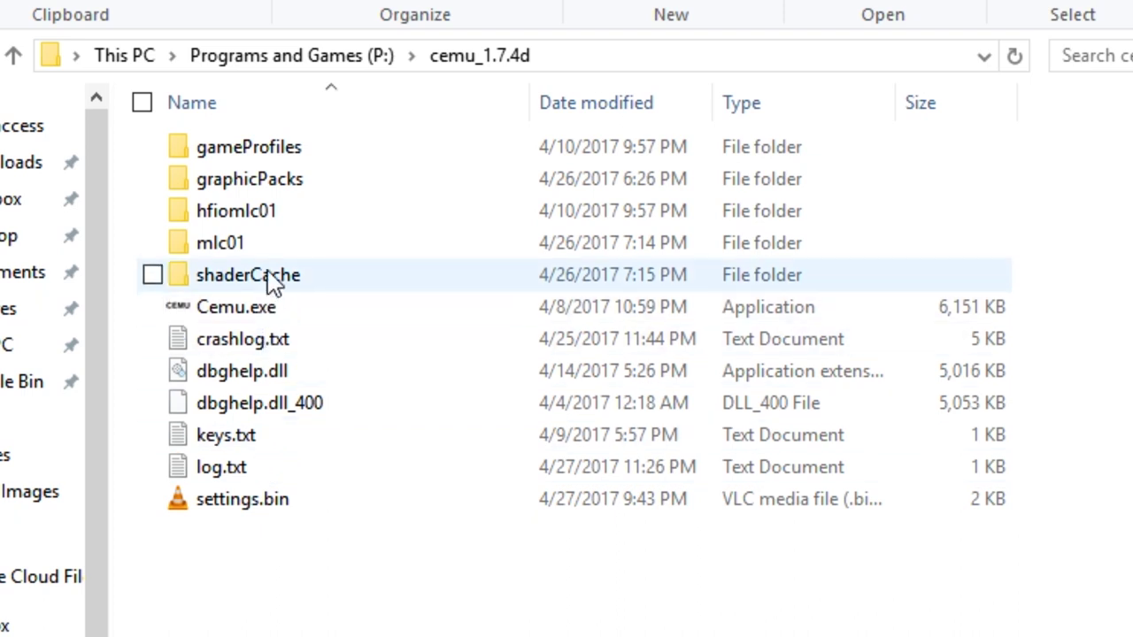
double_click(257, 276)
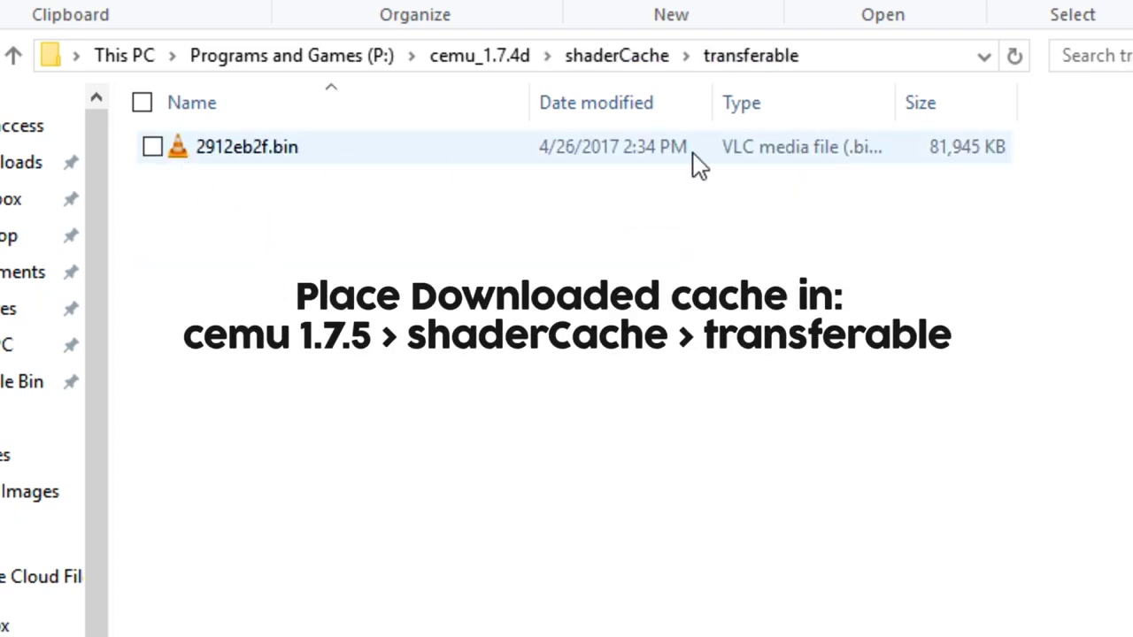
right_click(257, 159)
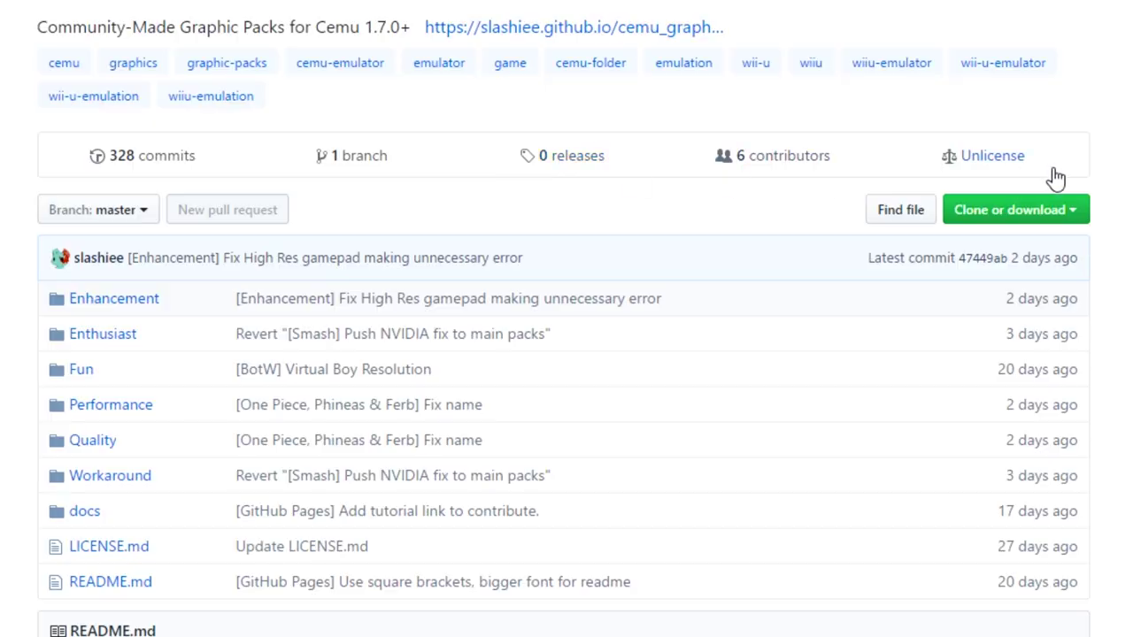
Open the download options of the community-made graphic packs repository, and go to the Cemu folder on Programs and Games (P:).
click(1073, 216)
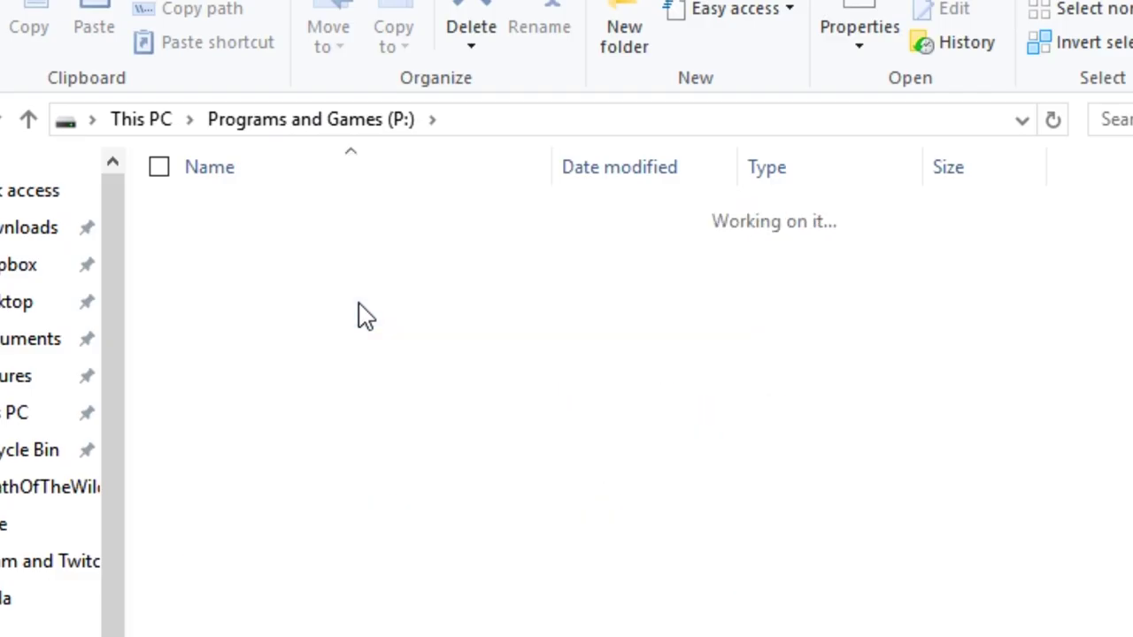
double_click(292, 243)
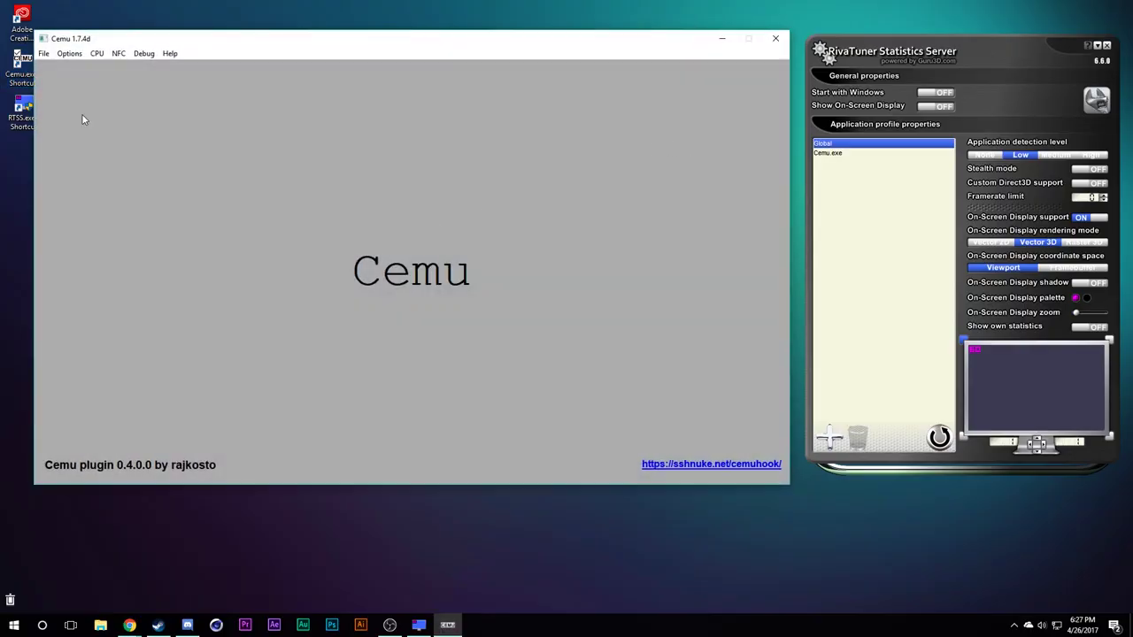
Enable the "The Legend of Zelda: Breath of the Wild - AA Removal" graphic pack in Cemu and close the pack list.
click(69, 53)
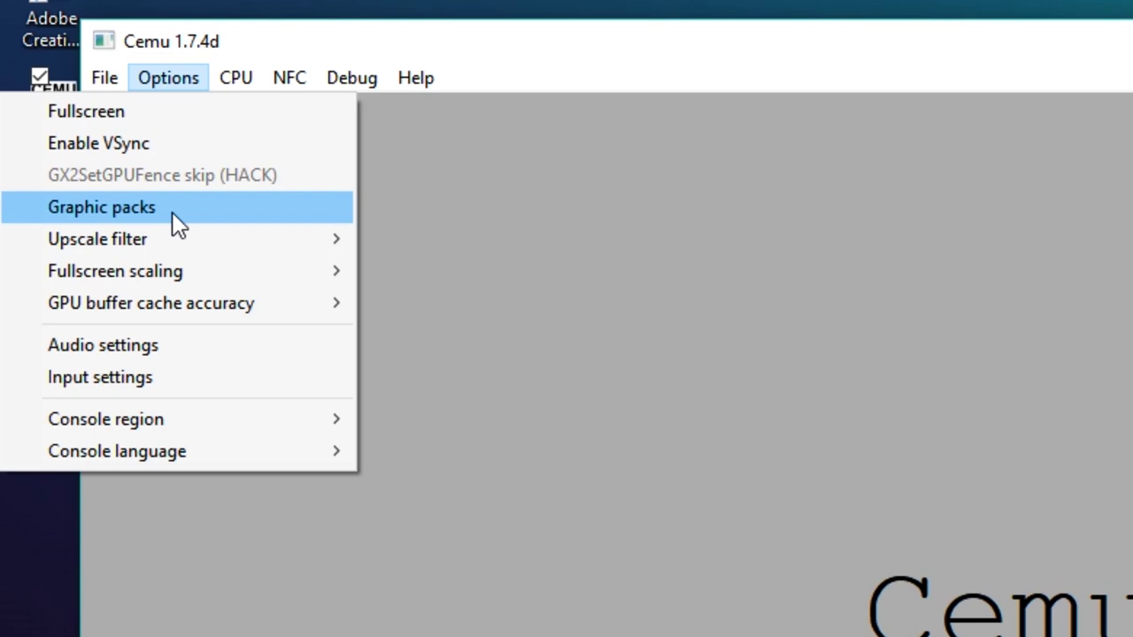
click(171, 212)
click(330, 428)
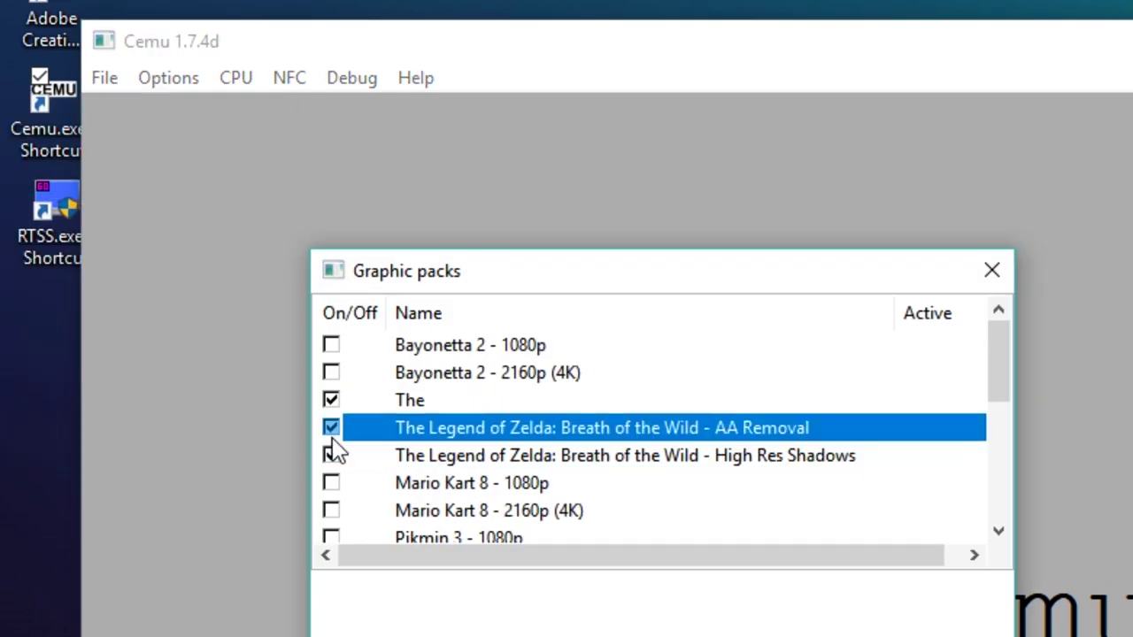
click(992, 270)
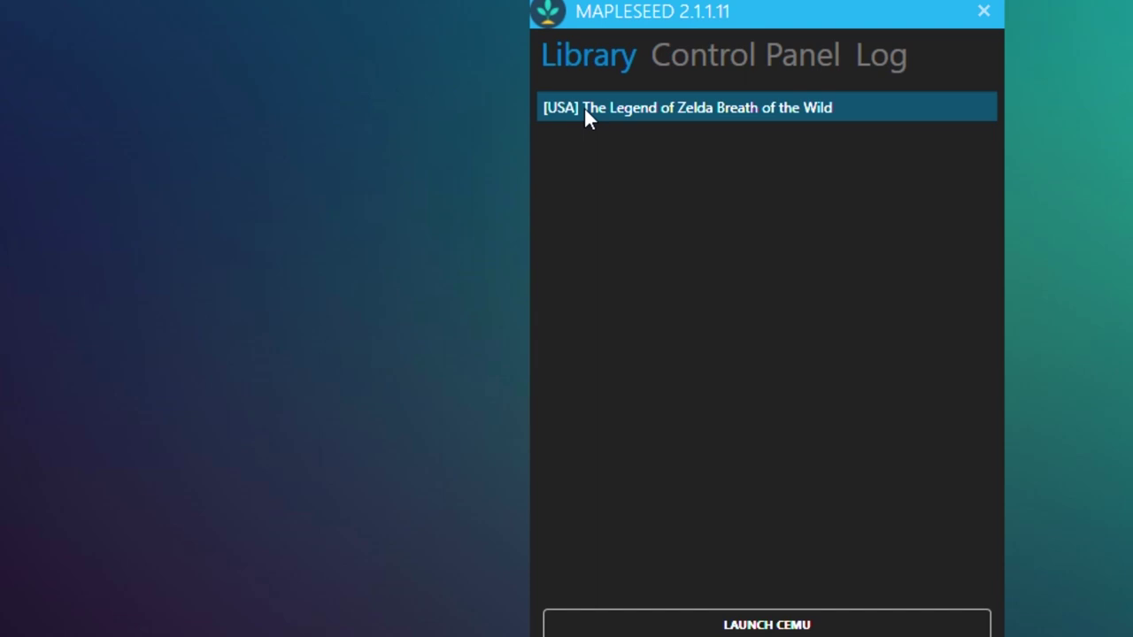
Bring up the actions for the USA version of The Legend of Zelda Breath of the Wild in the MapleSeed library.
right_click(585, 110)
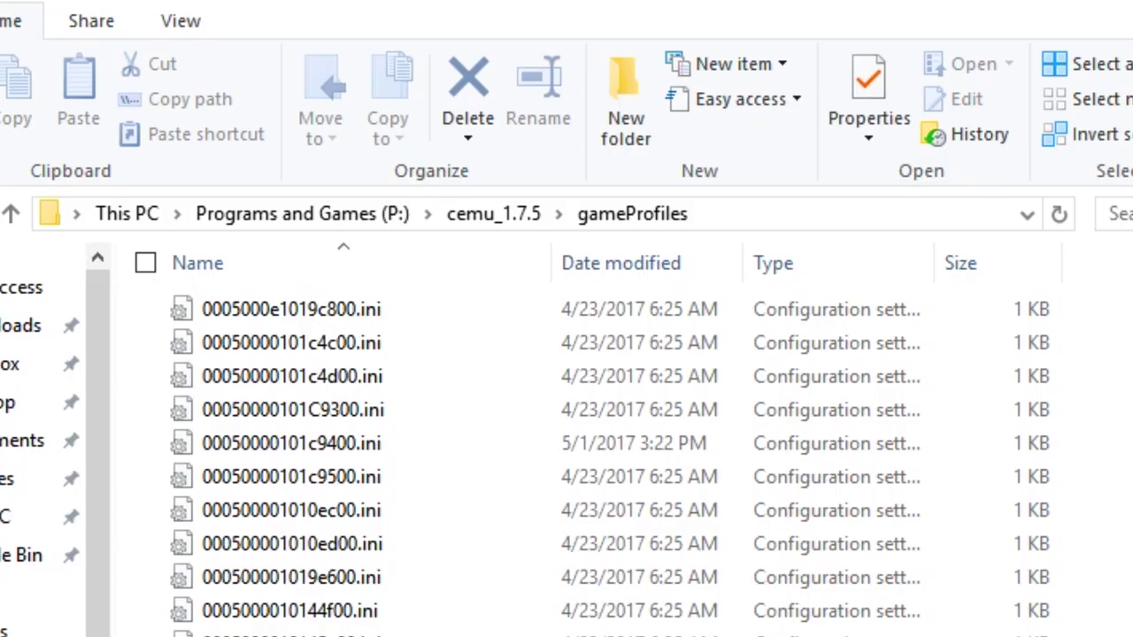
right_click(372, 447)
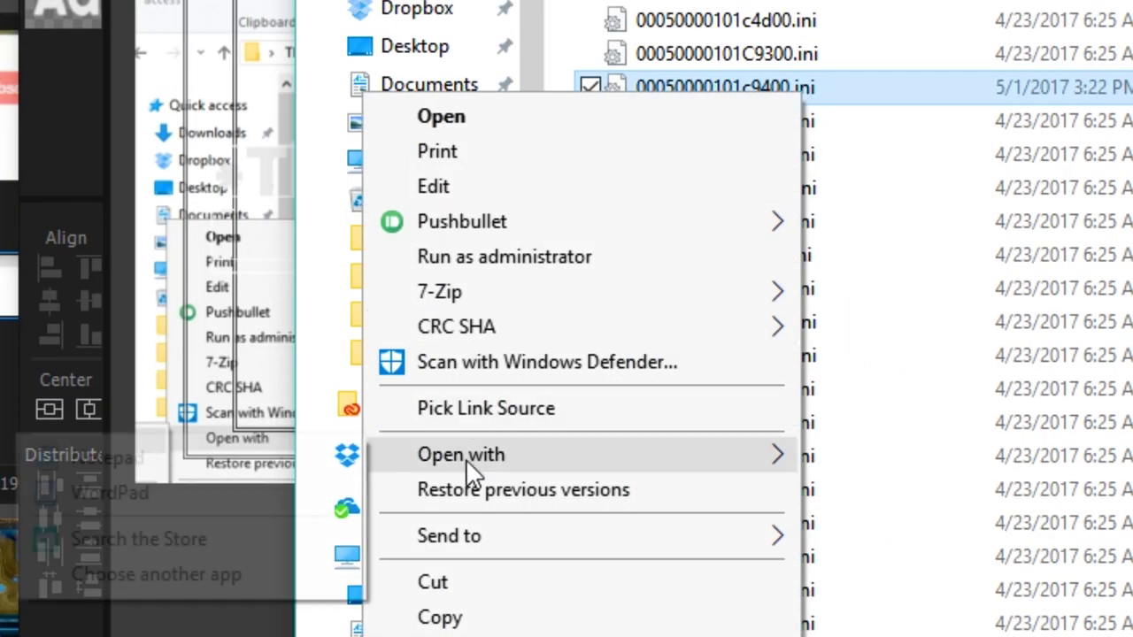
click(207, 459)
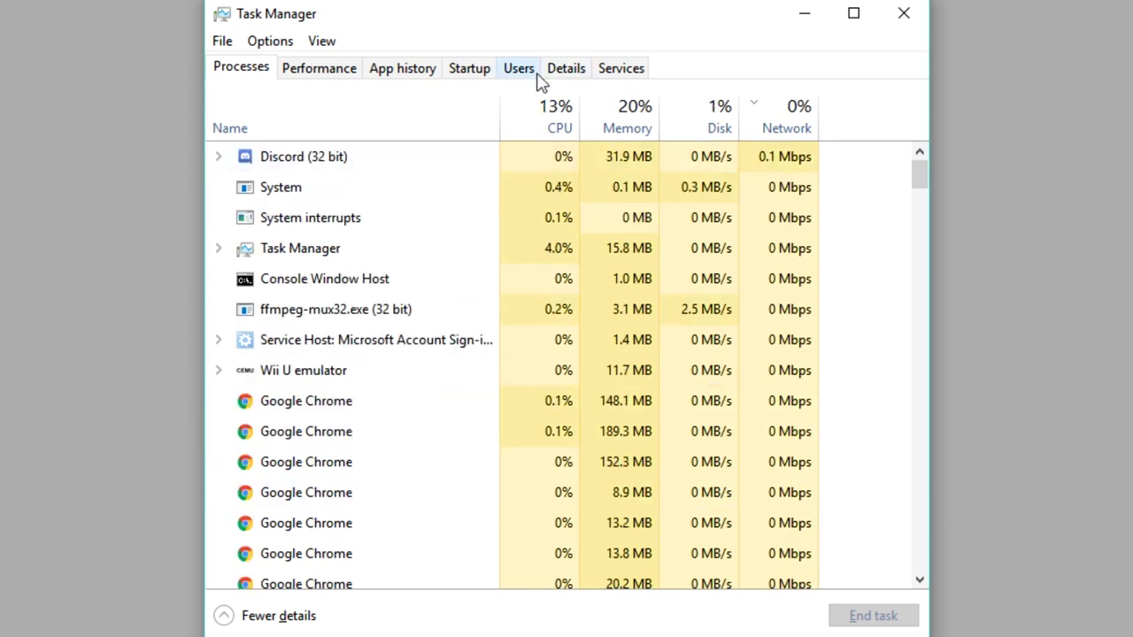
In Task Manager, give Cemu.exe Above normal priority and limit its processor affinity to CPU 0, CPU 2, CPU 4 and CPU 6.
click(565, 71)
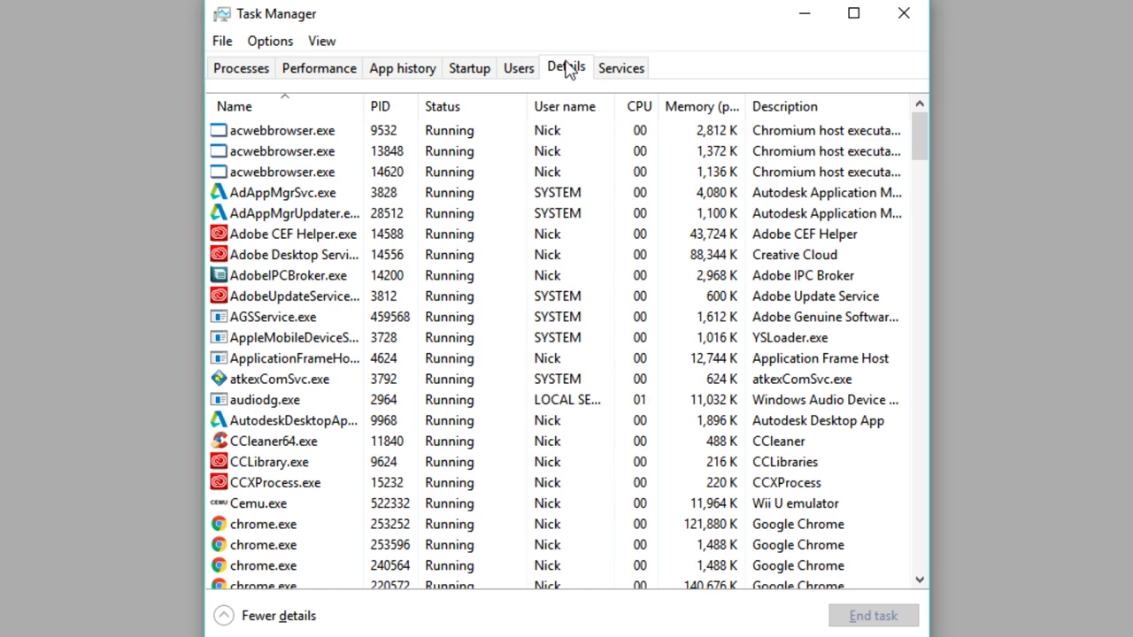
right_click(239, 505)
mouse_move(139, 577)
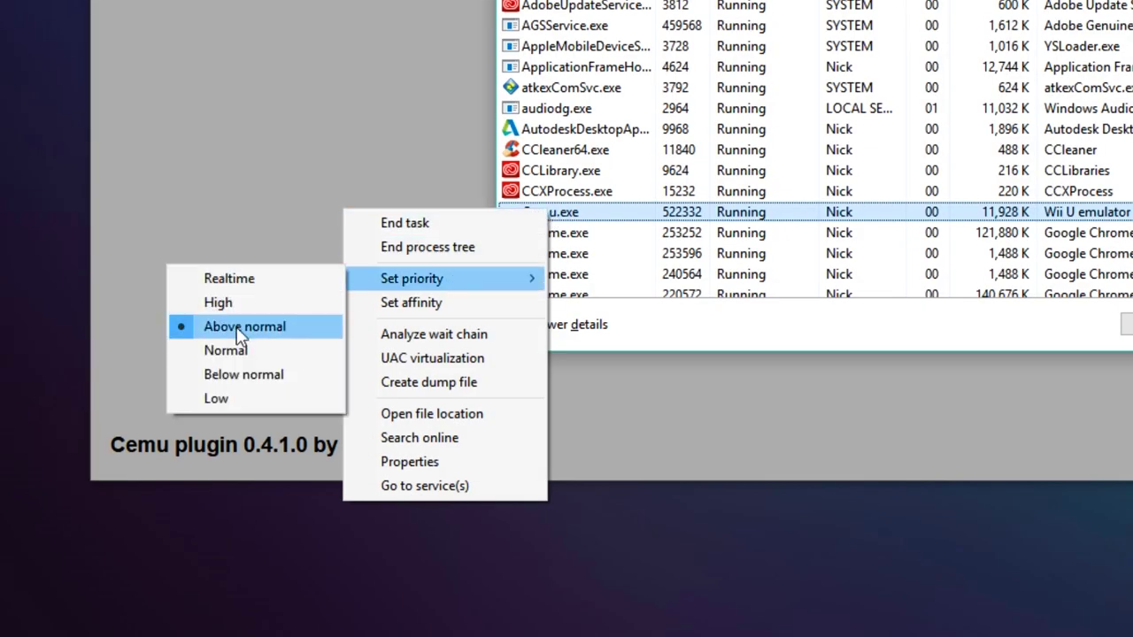
click(515, 305)
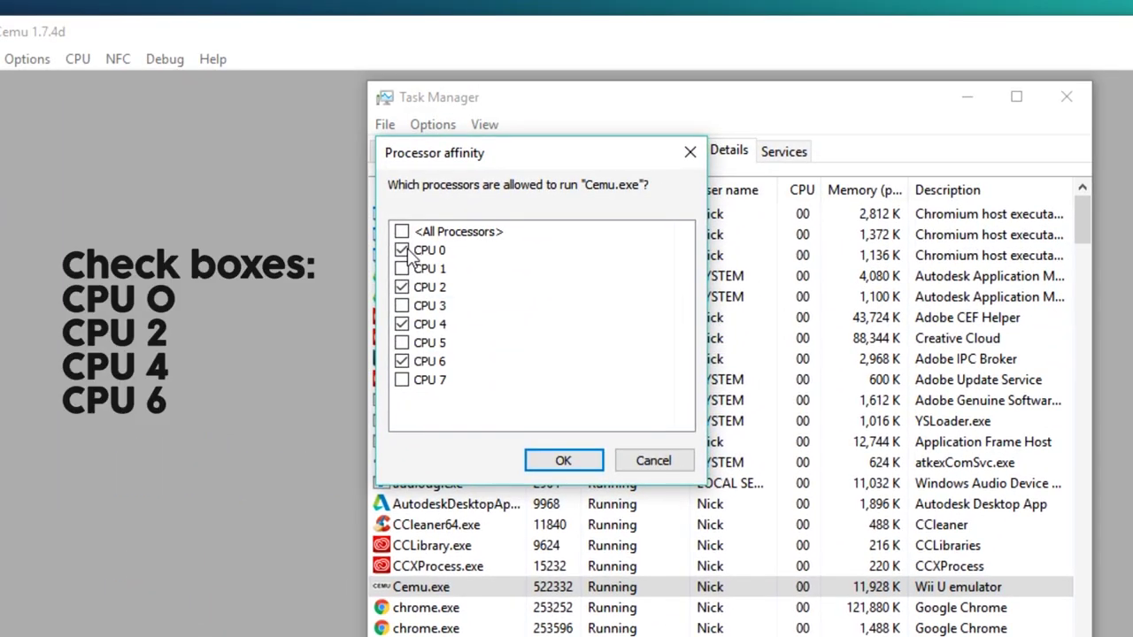
click(563, 461)
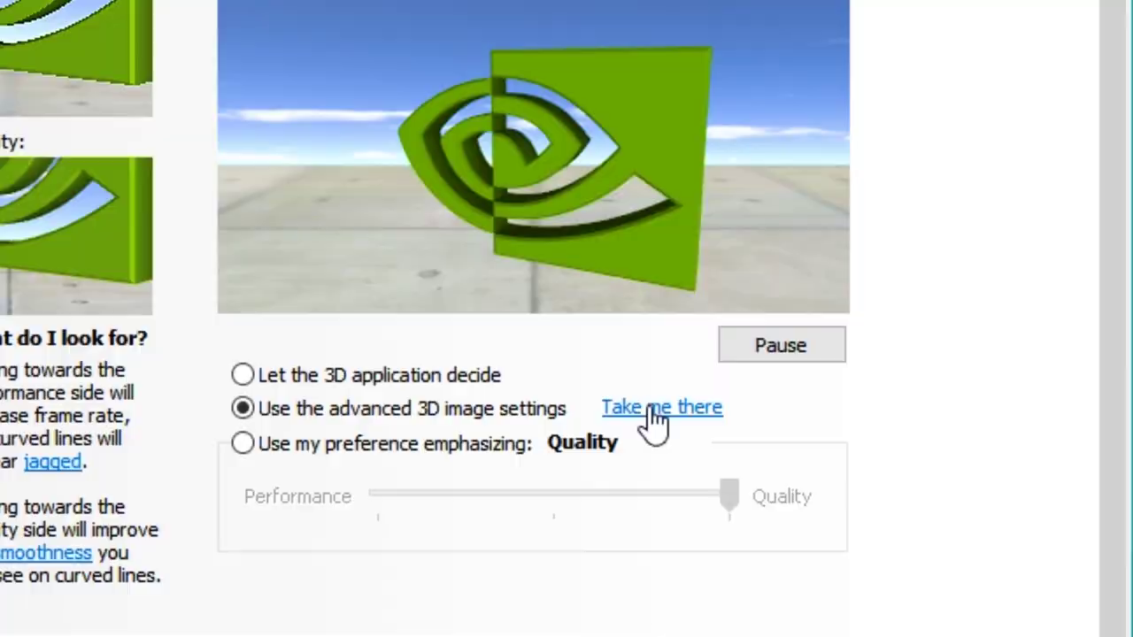
In the NVIDIA advanced 3D settings, examine the CEMU (cemu.exe) program settings for multi-display acceleration, power management, Shader Cache and vertical sync.
click(653, 414)
click(401, 192)
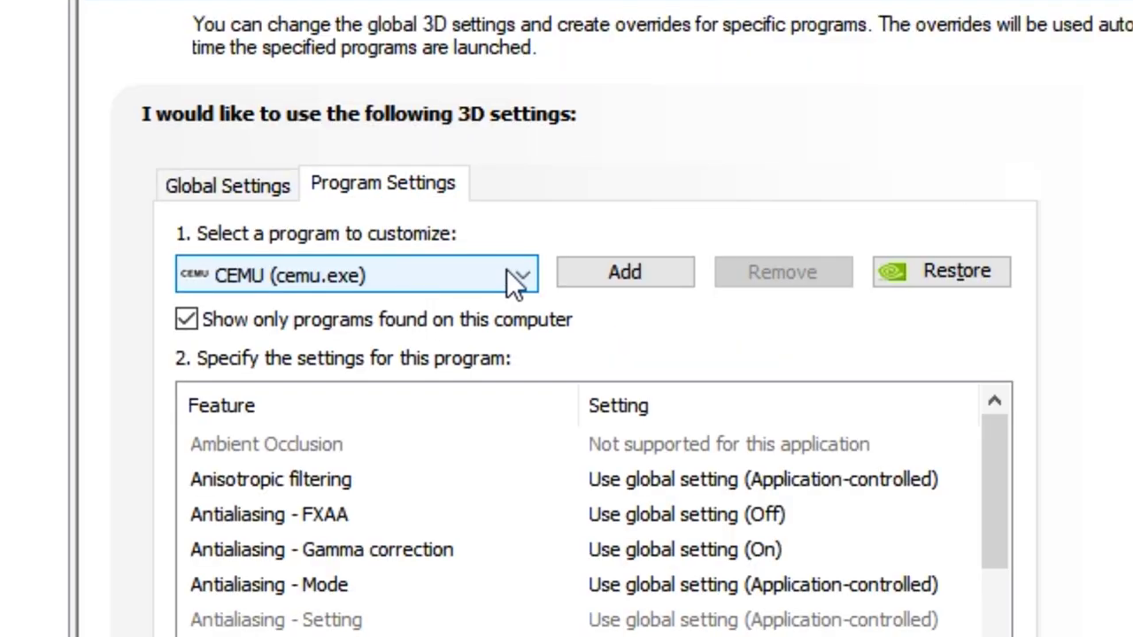
drag(1004, 475, 1002, 523)
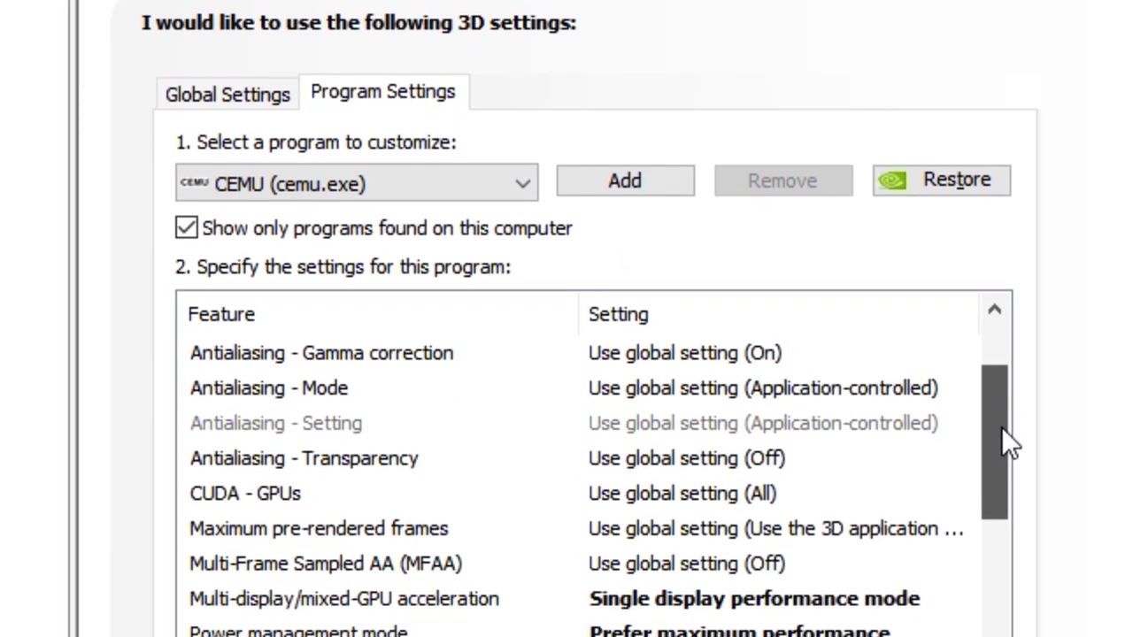
drag(1001, 430, 997, 483)
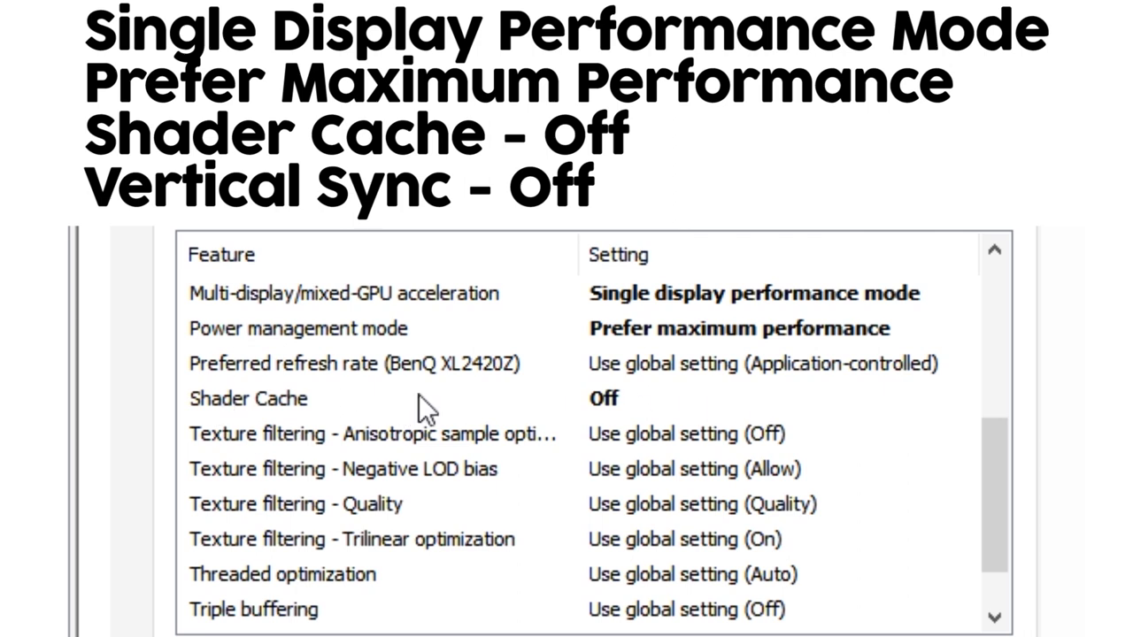
drag(1002, 457, 1001, 553)
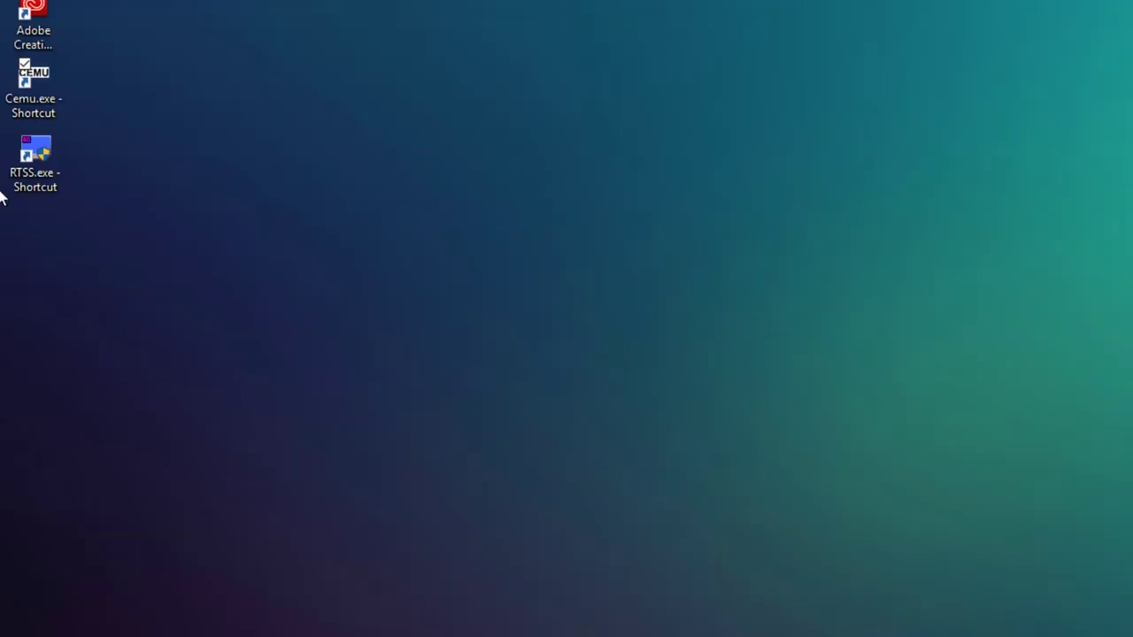
Launch Cemu from its desktop shortcut and set the CPU mode to Single core recompiler (fast).
double_click(34, 81)
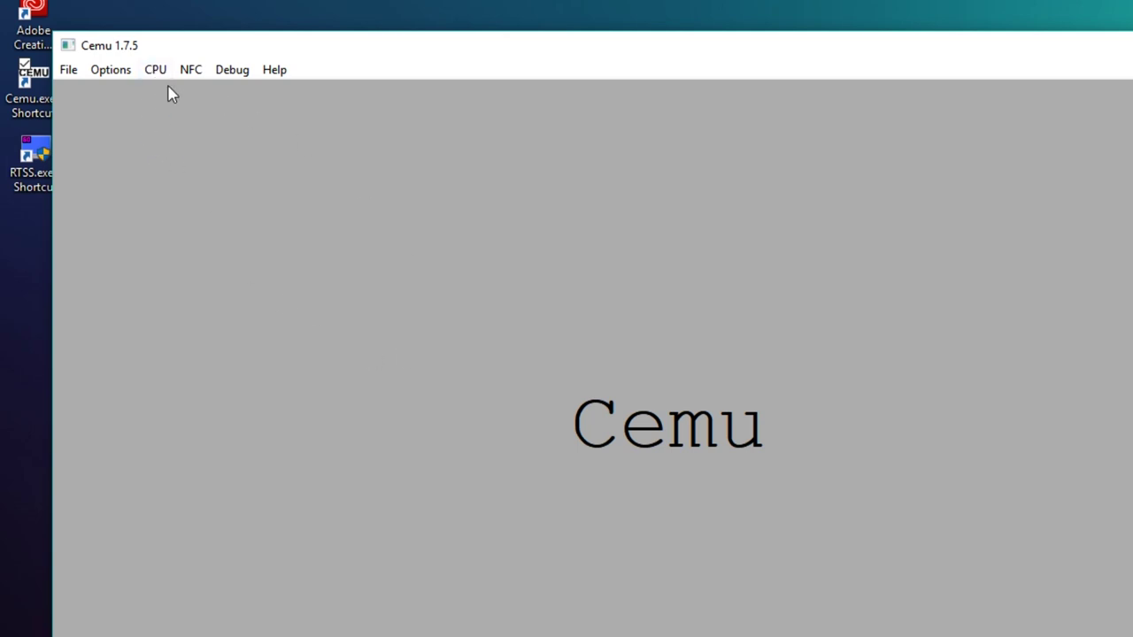
click(164, 69)
mouse_move(165, 87)
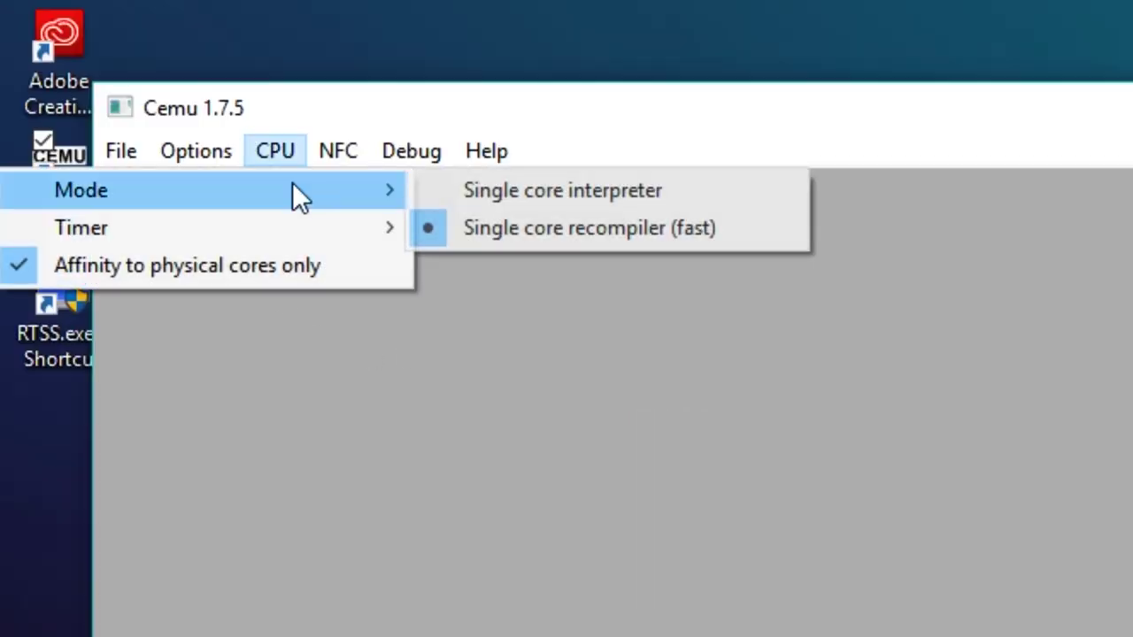
click(533, 232)
Set Cemu's GPU buffer cache accuracy to Low (fast) and its upscale filter to Bilinear.
click(199, 152)
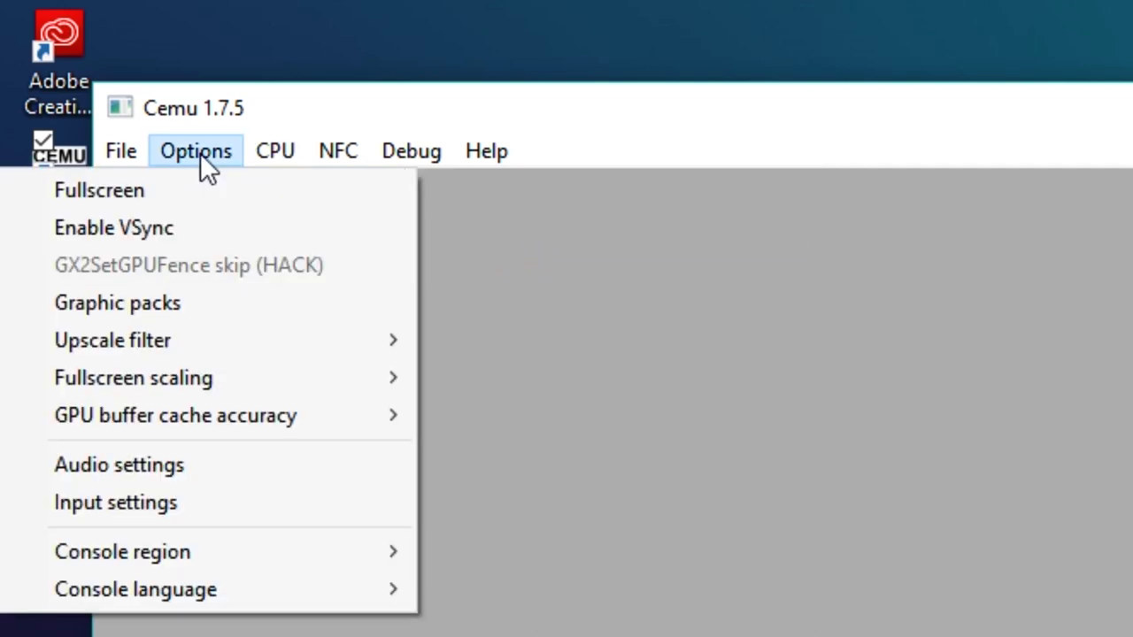
mouse_move(222, 406)
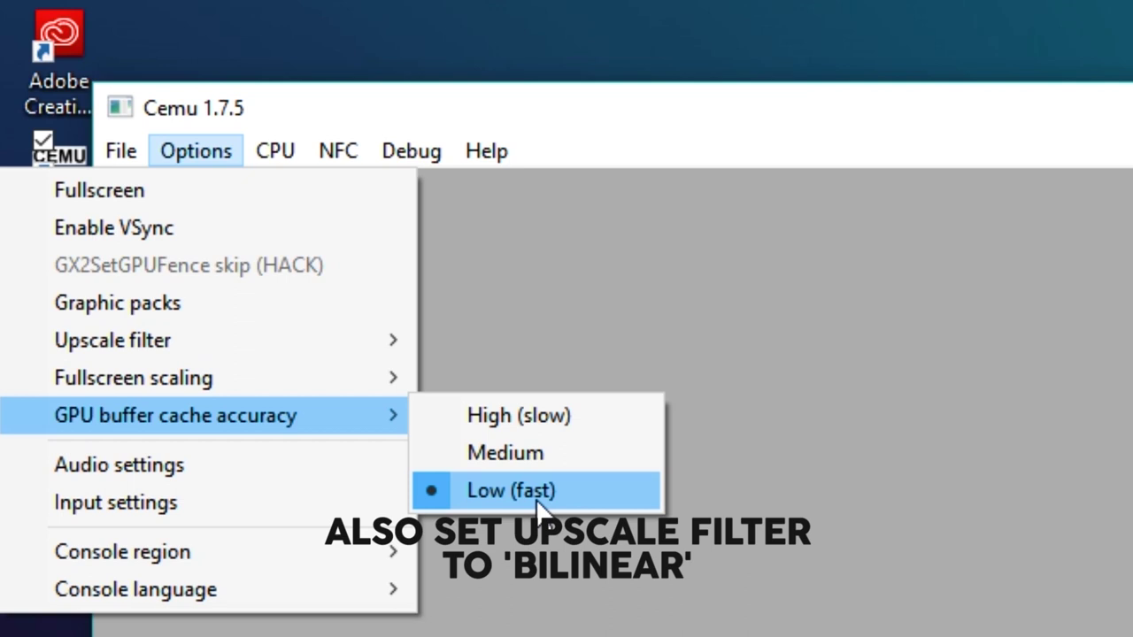
mouse_move(233, 347)
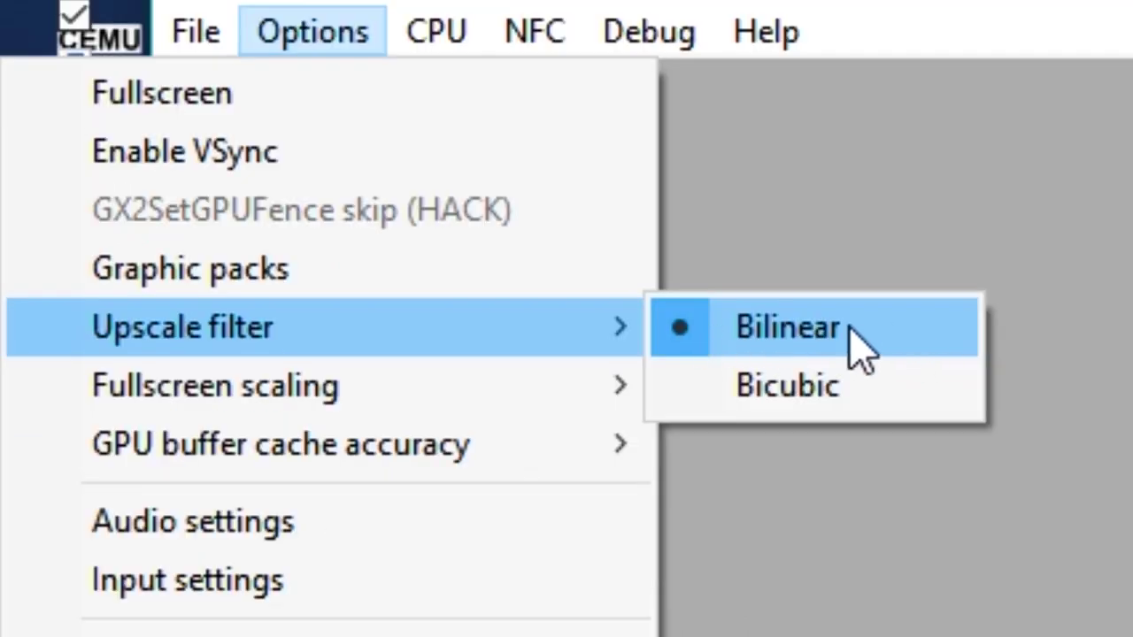
click(396, 597)
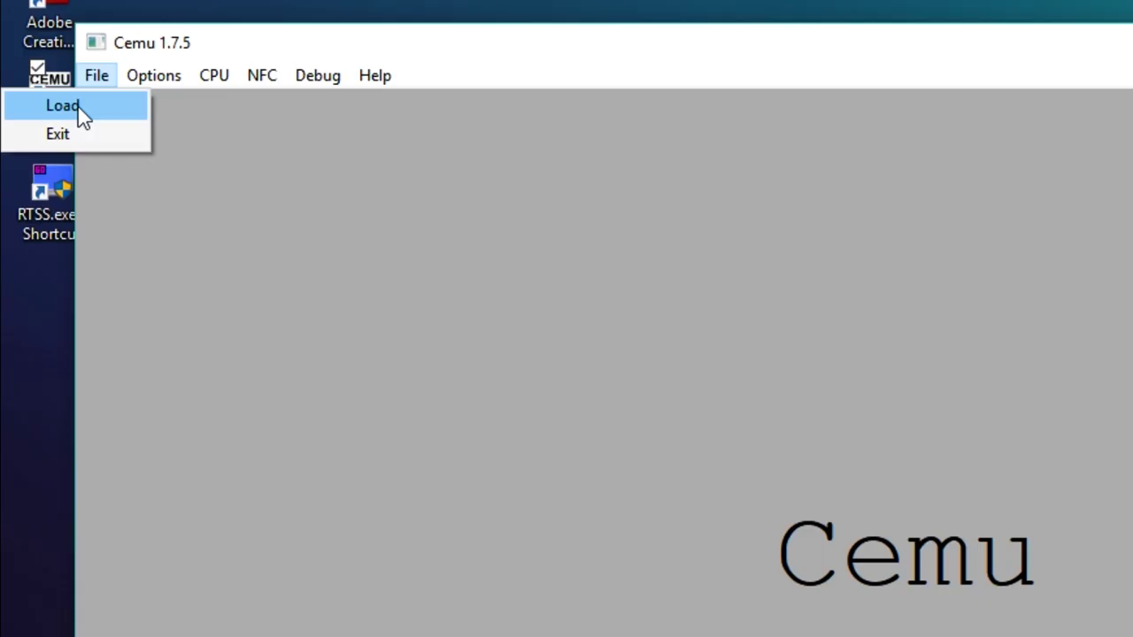
Load BotW.rpx from the code folder of The Legend of Zelda Breath of the Wild (1.33).
click(79, 109)
click(437, 273)
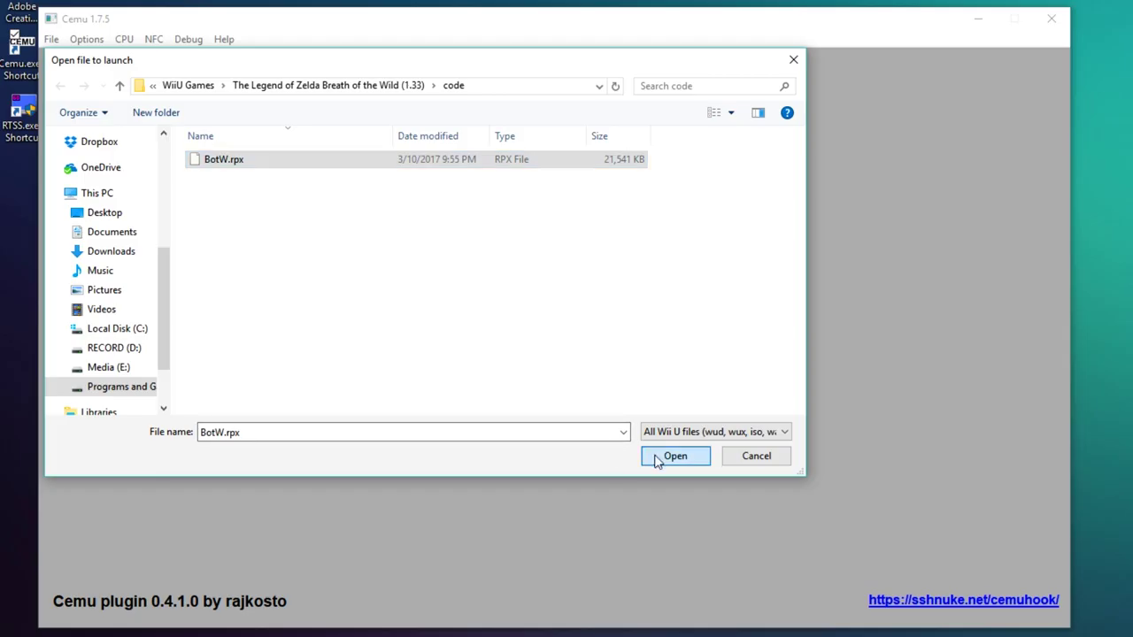
click(657, 458)
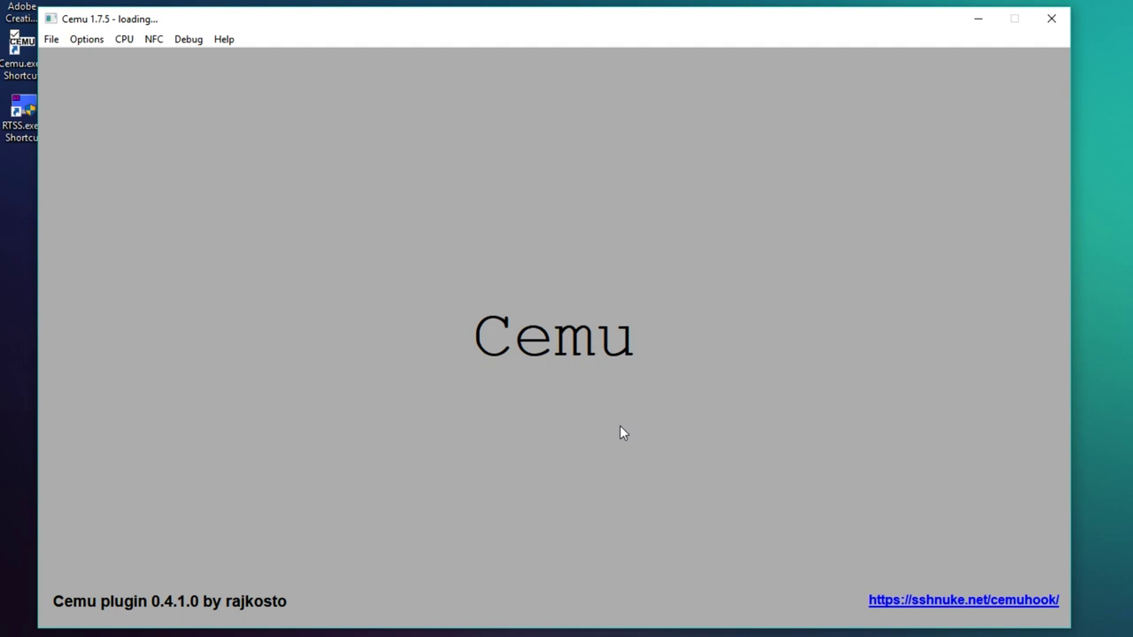